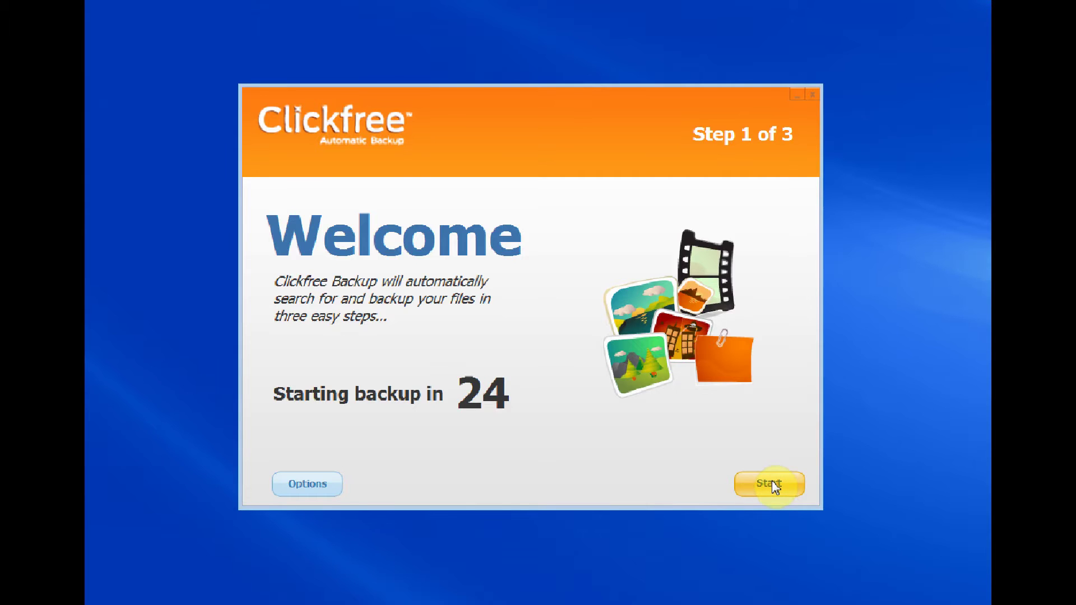
# Open the backup options and view the Import Music page, then the Tools page.
pyautogui.click(307, 482)
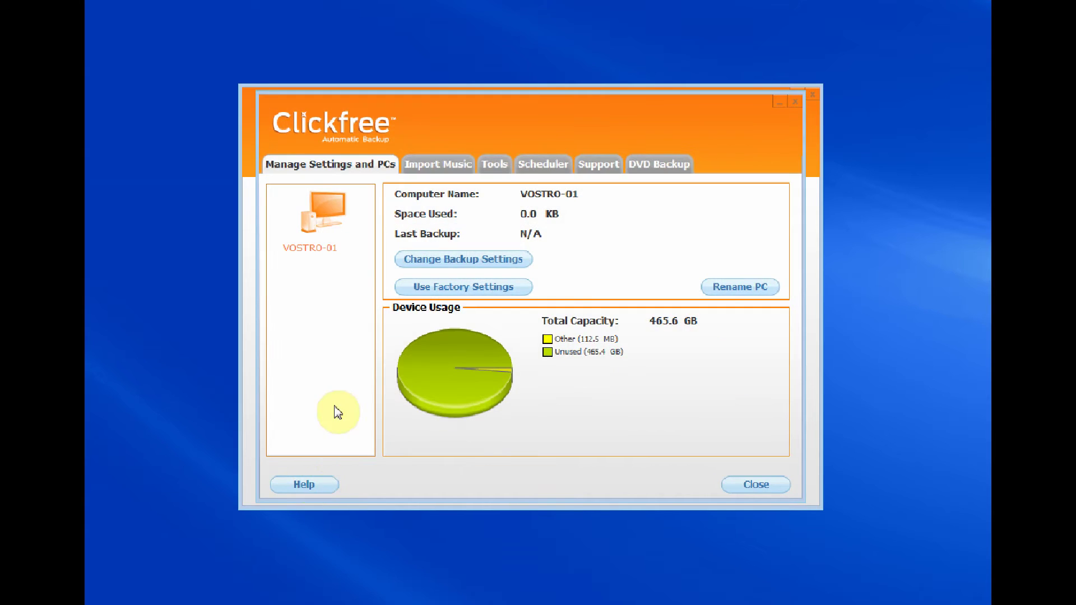
pyautogui.click(437, 165)
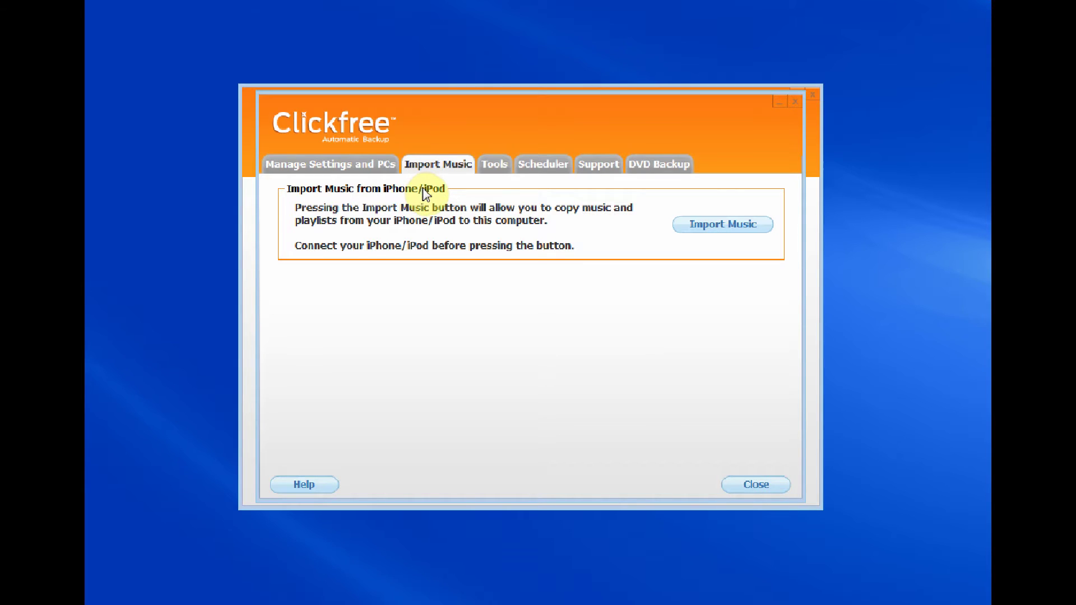
pyautogui.click(493, 173)
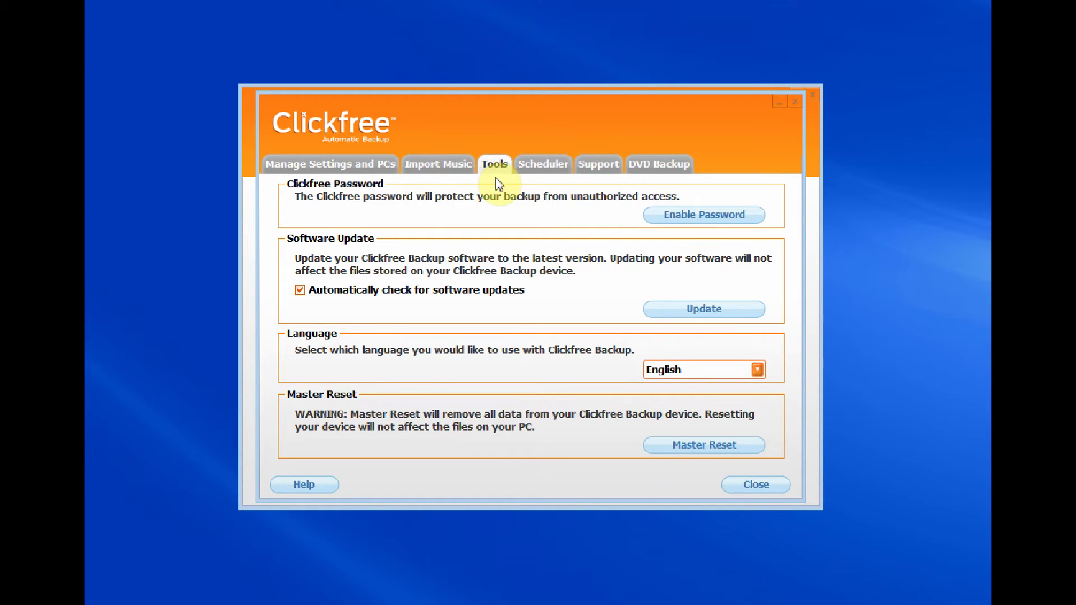
# View the Scheduler, Support and DVD Backup pages, then return to Manage Settings and PCs.
pyautogui.click(562, 166)
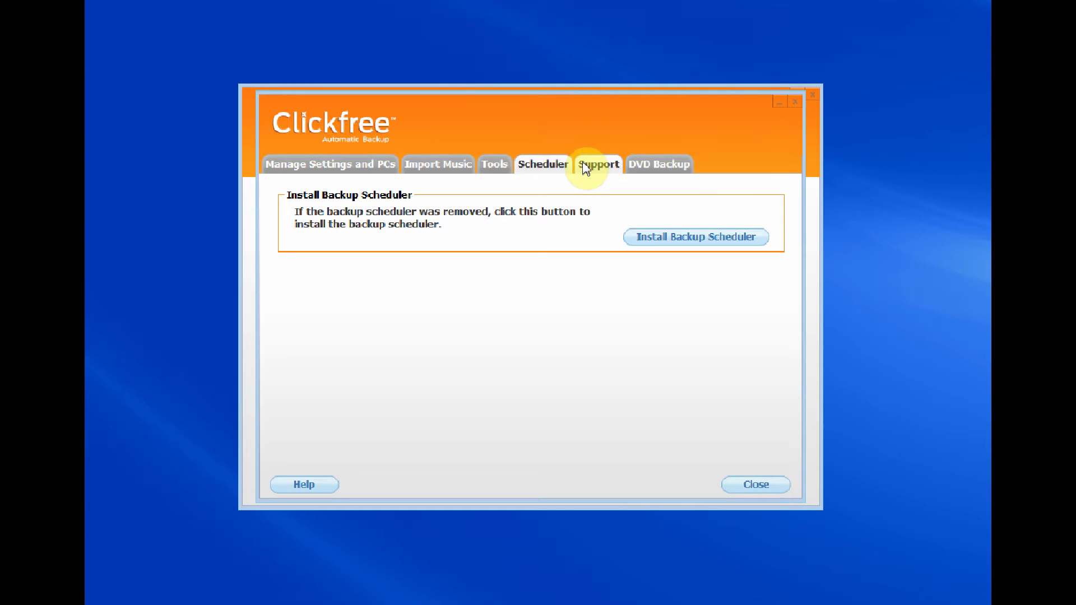
pyautogui.click(586, 169)
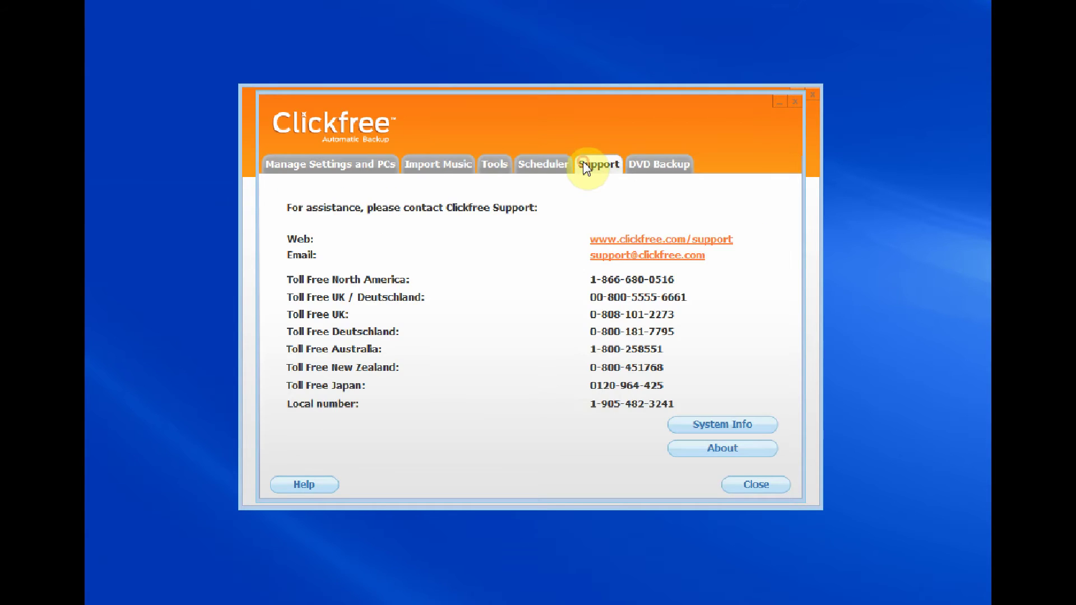
pyautogui.click(640, 167)
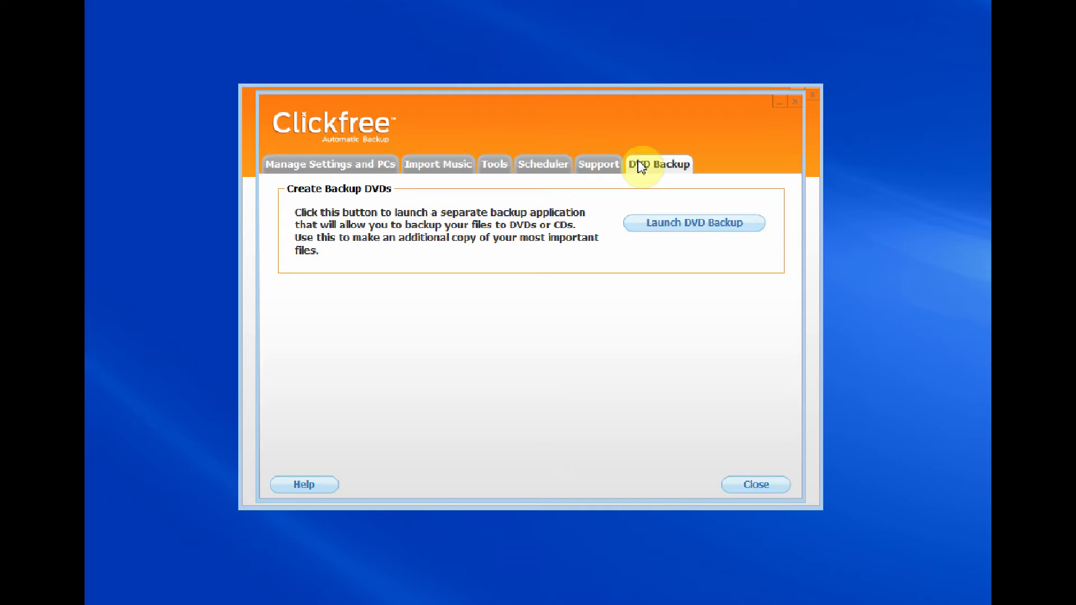
pyautogui.click(384, 166)
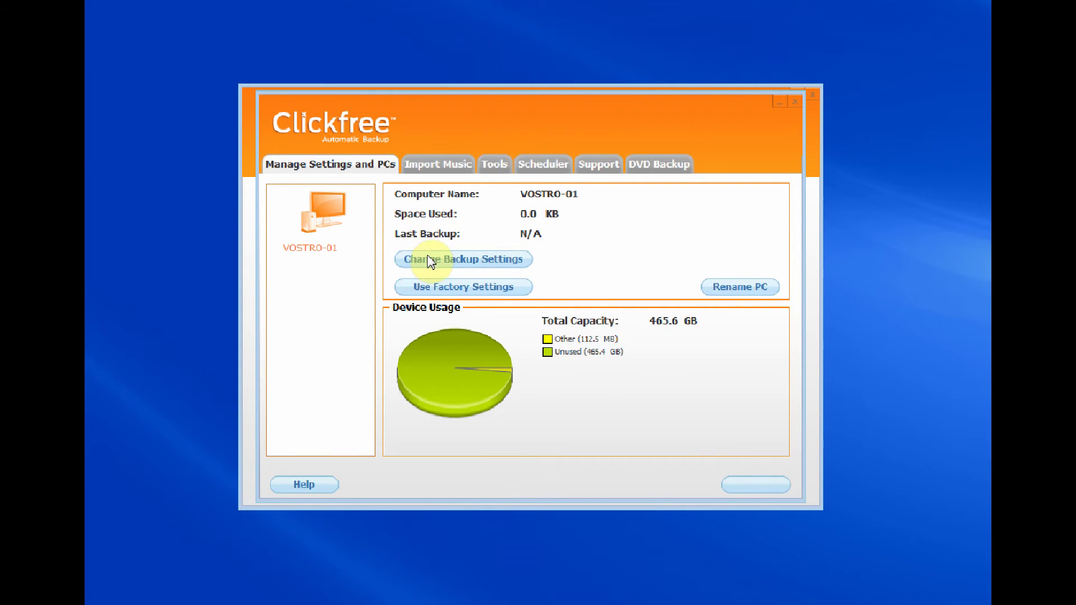
pyautogui.click(429, 260)
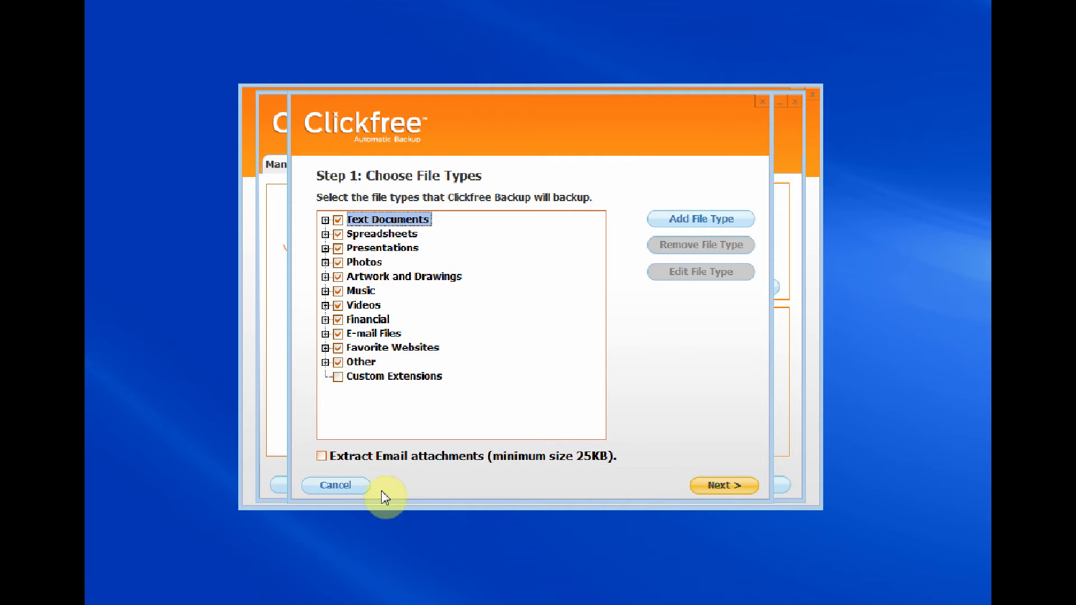
pyautogui.click(349, 490)
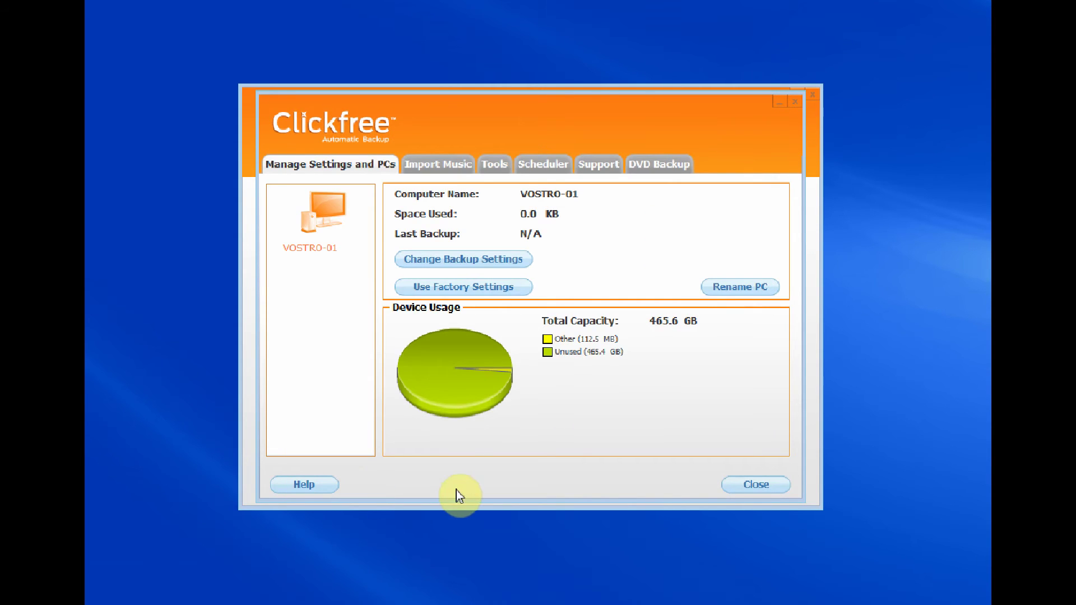